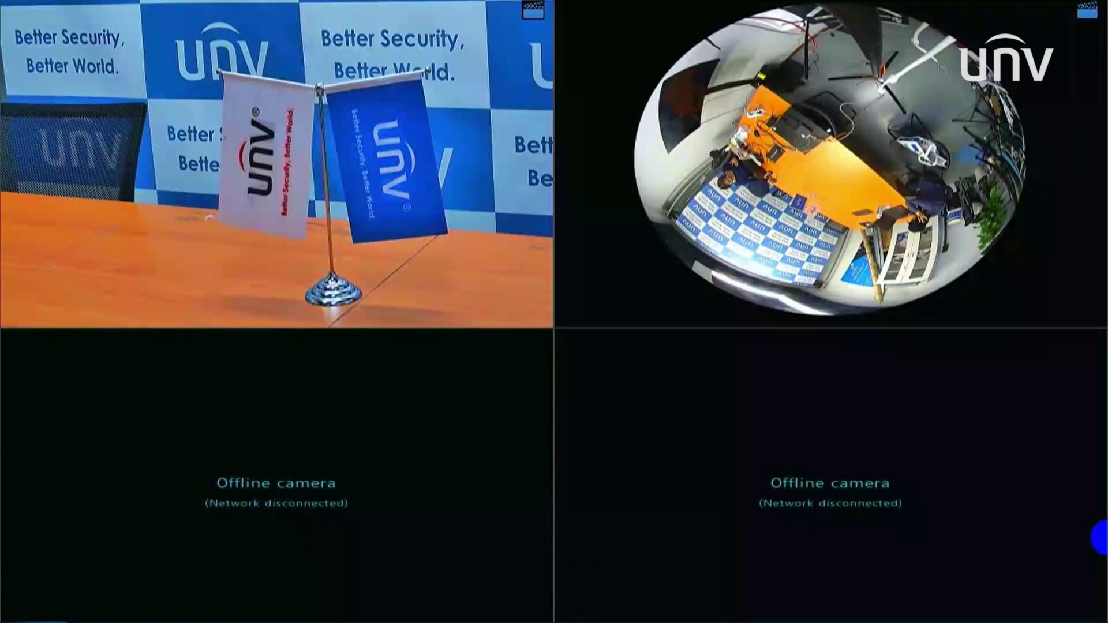
# Step: Go to Menu > System > POS, open the POS device list and add a new entry
pyautogui.click(89, 606)
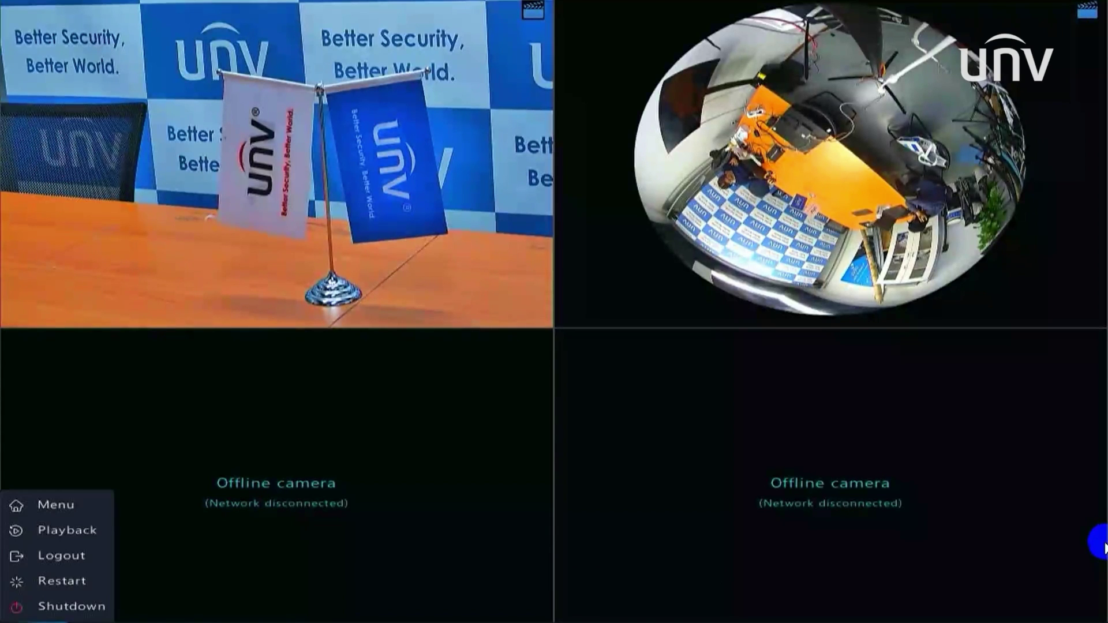
pyautogui.click(70, 505)
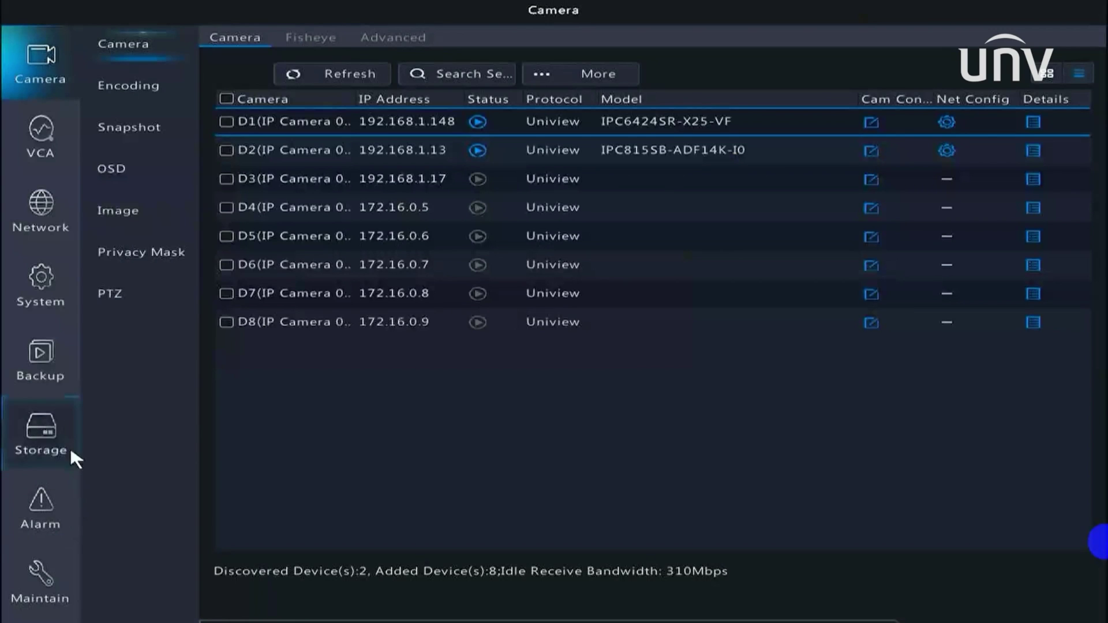
pyautogui.click(34, 280)
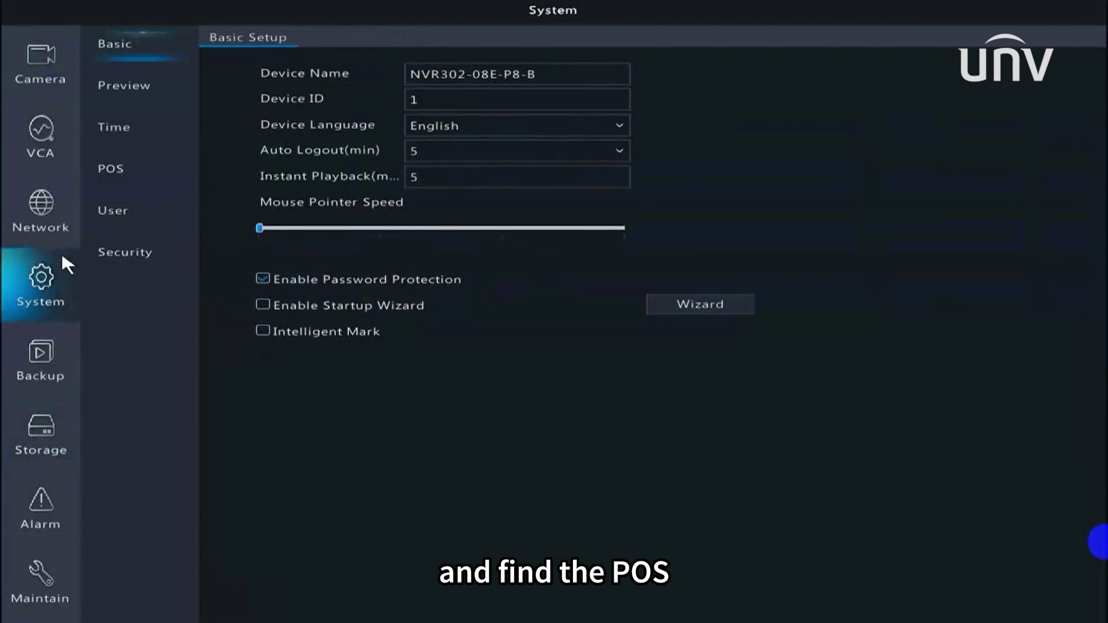
pyautogui.click(157, 171)
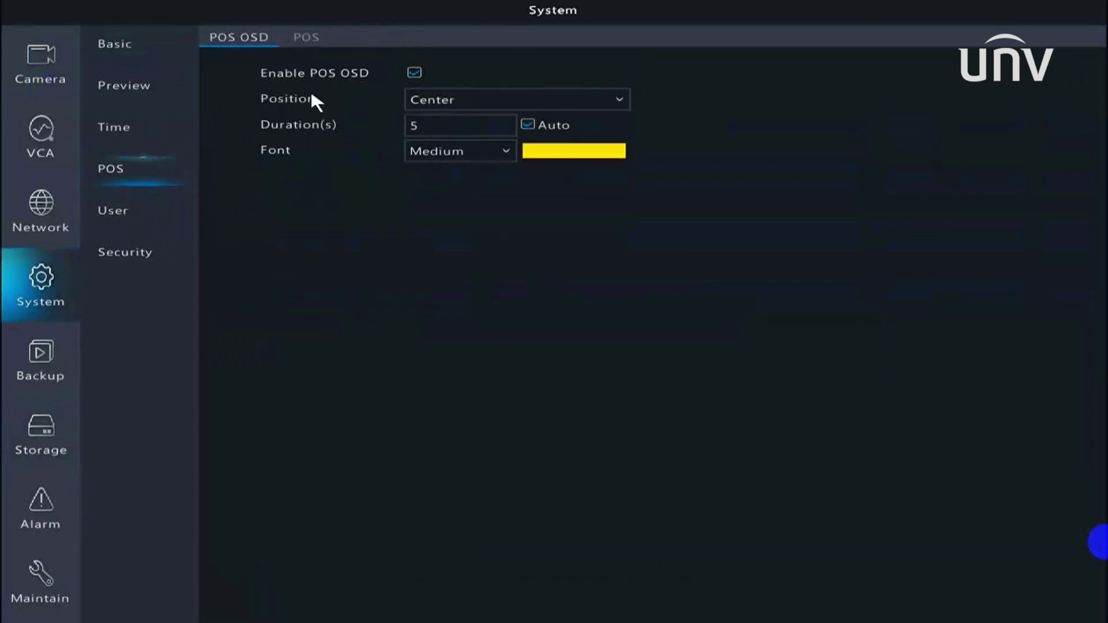
pyautogui.click(307, 38)
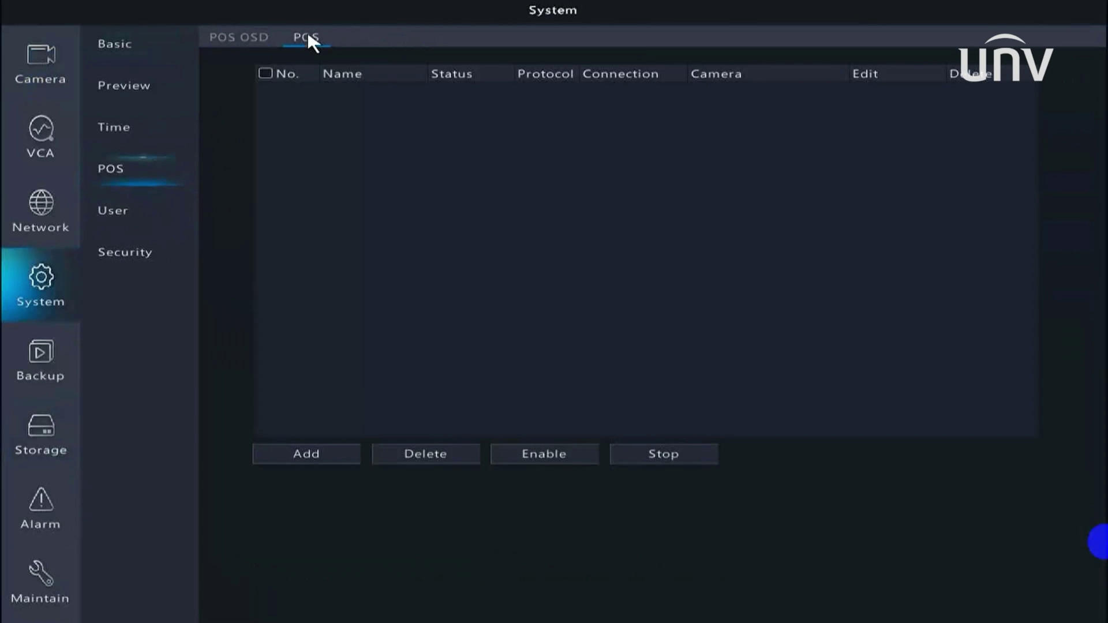
pyautogui.click(292, 459)
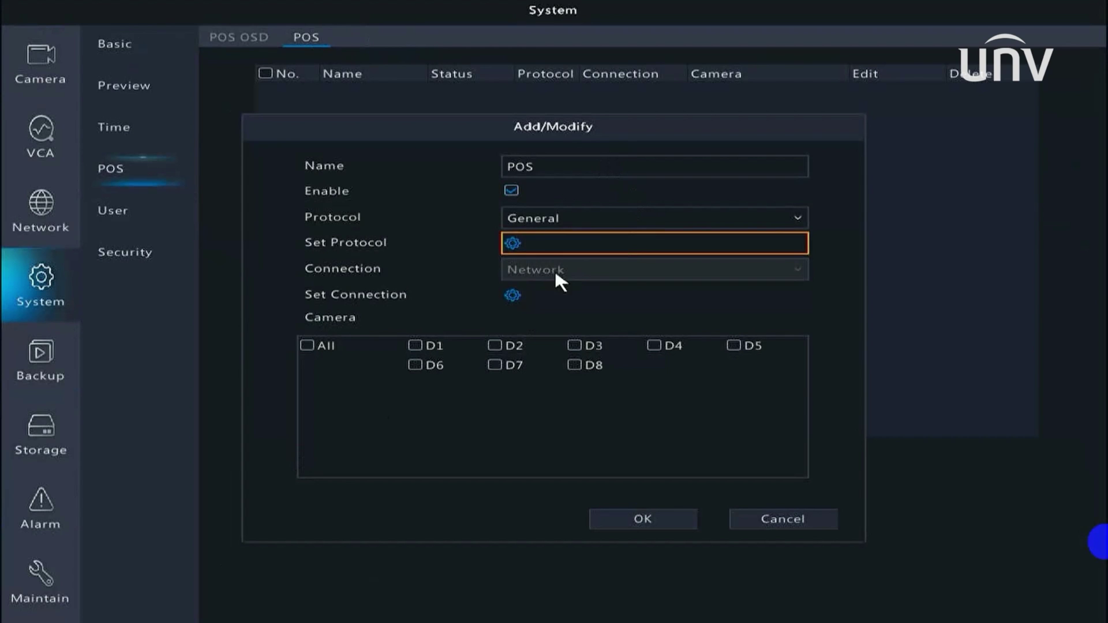
# Step: Set the POS connection protocol to UDP with local receiving port 8888
pyautogui.click(511, 296)
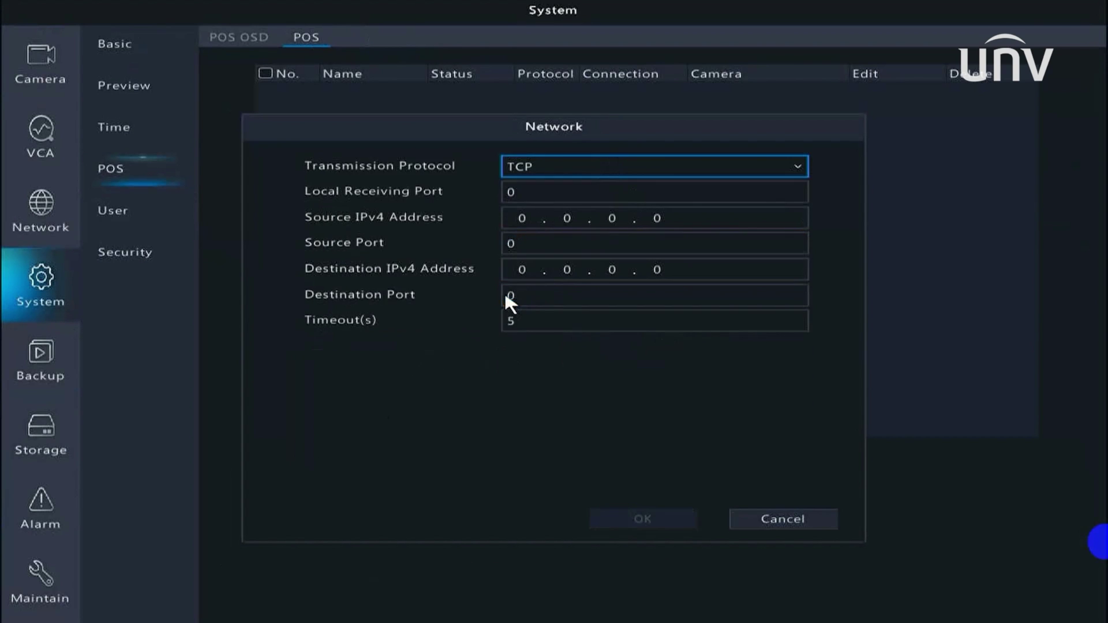
pyautogui.click(652, 165)
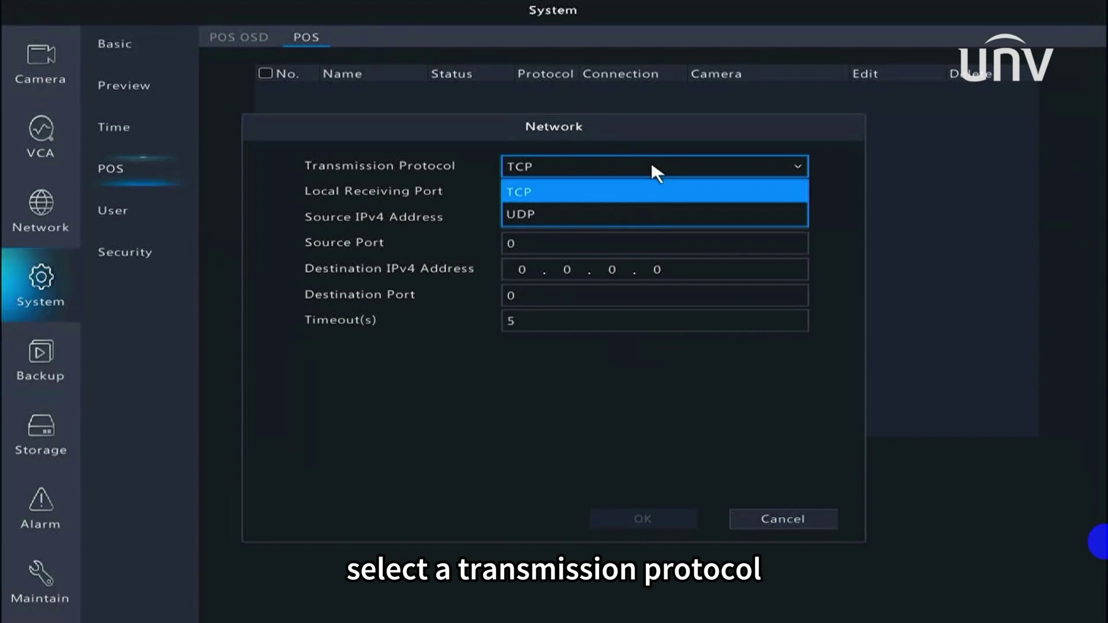
pyautogui.click(642, 215)
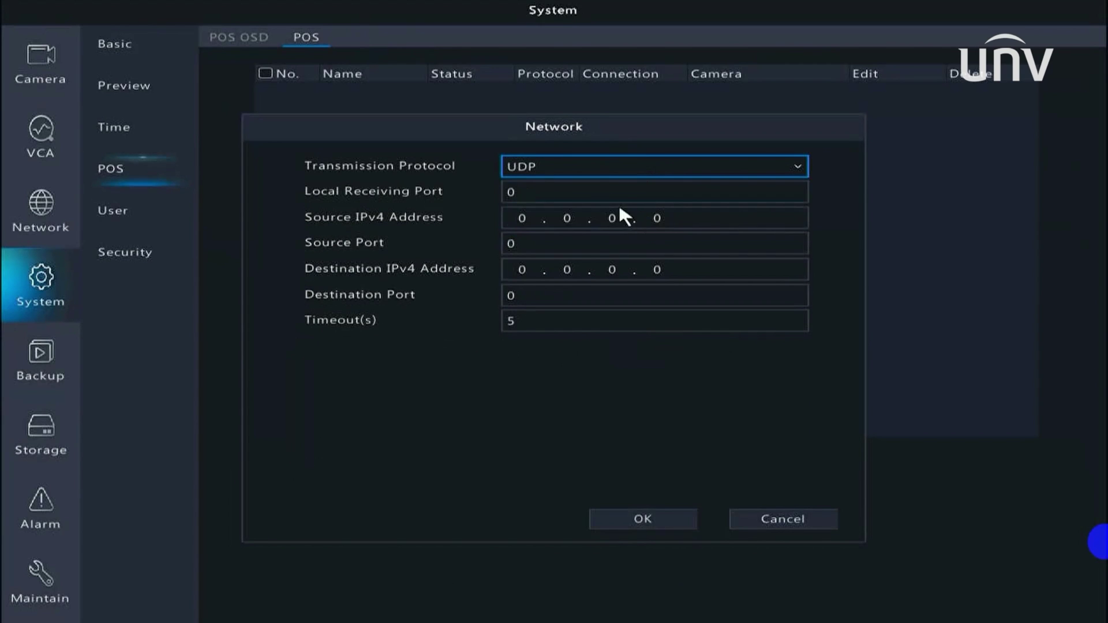
pyautogui.click(580, 192)
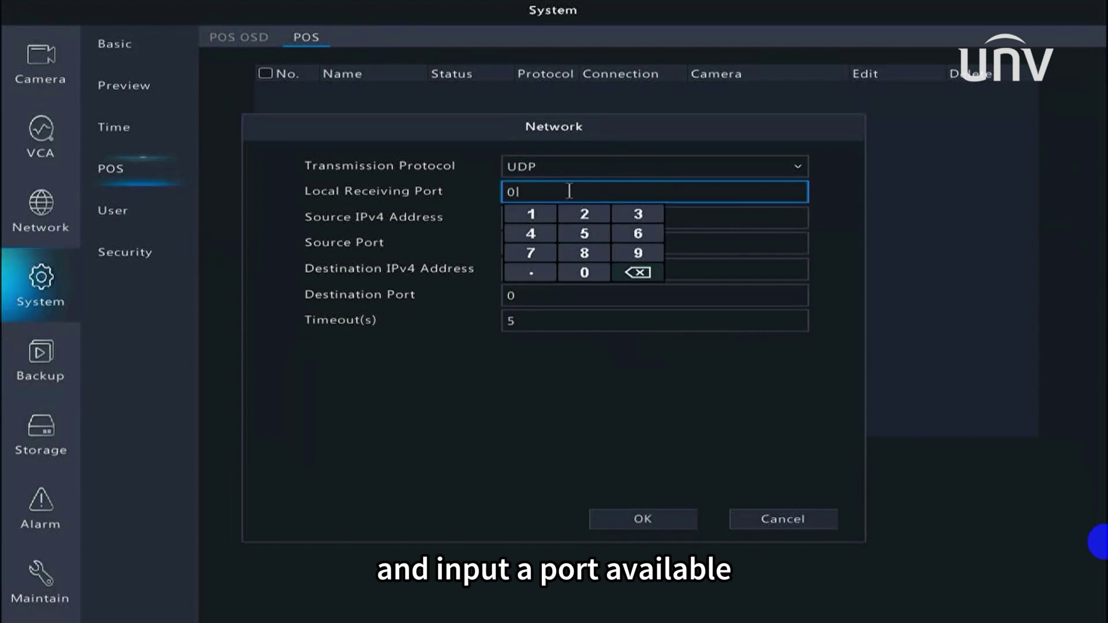
pyautogui.click(636, 274)
pyautogui.click(585, 253)
pyautogui.click(585, 253)
pyautogui.click(585, 253)
pyautogui.click(585, 254)
pyautogui.click(592, 366)
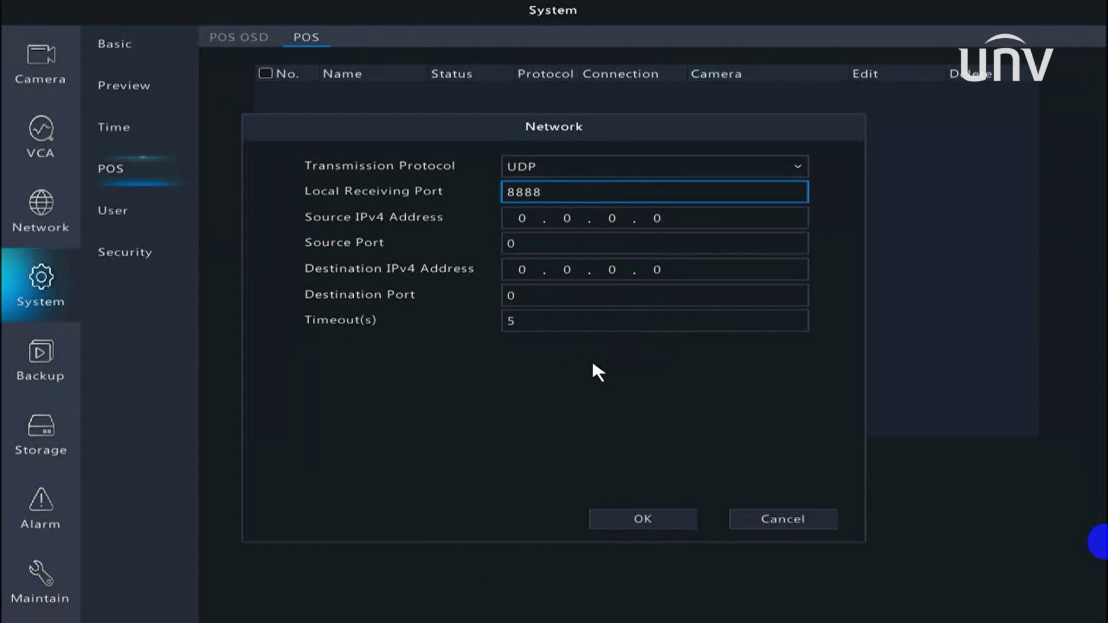
# Step: Enter 192.168.1.20 as the source IPv4 address and save the connection settings
pyautogui.click(522, 217)
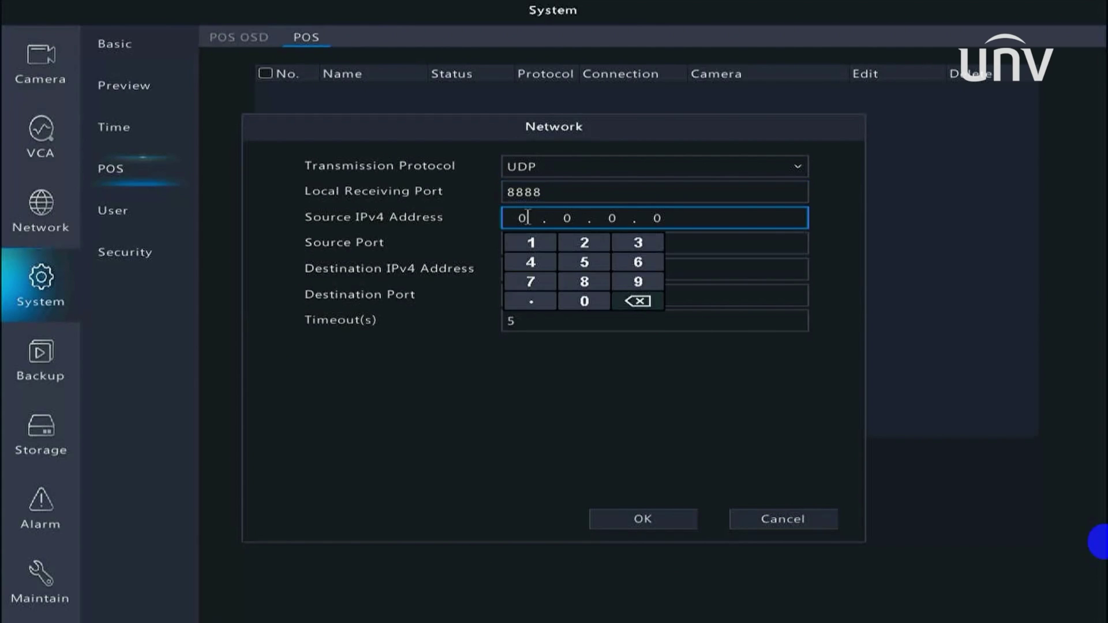
pyautogui.click(535, 244)
pyautogui.click(634, 282)
pyautogui.click(541, 218)
pyautogui.click(641, 301)
pyautogui.click(585, 244)
pyautogui.click(539, 238)
pyautogui.click(624, 260)
pyautogui.click(589, 281)
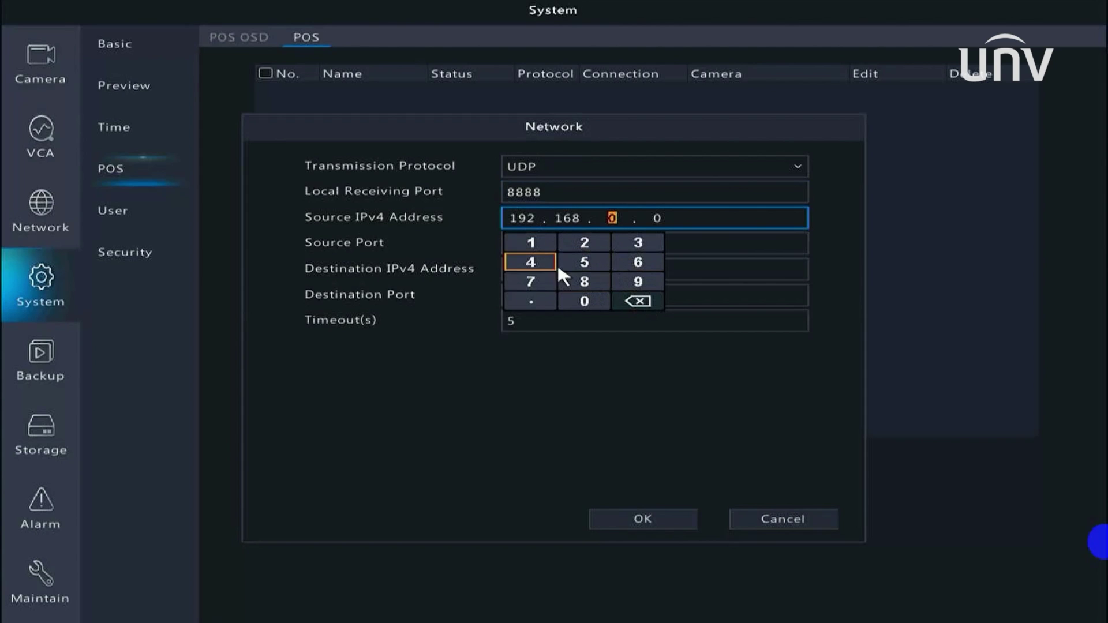
pyautogui.click(520, 237)
pyautogui.click(655, 217)
pyautogui.click(582, 243)
pyautogui.click(588, 384)
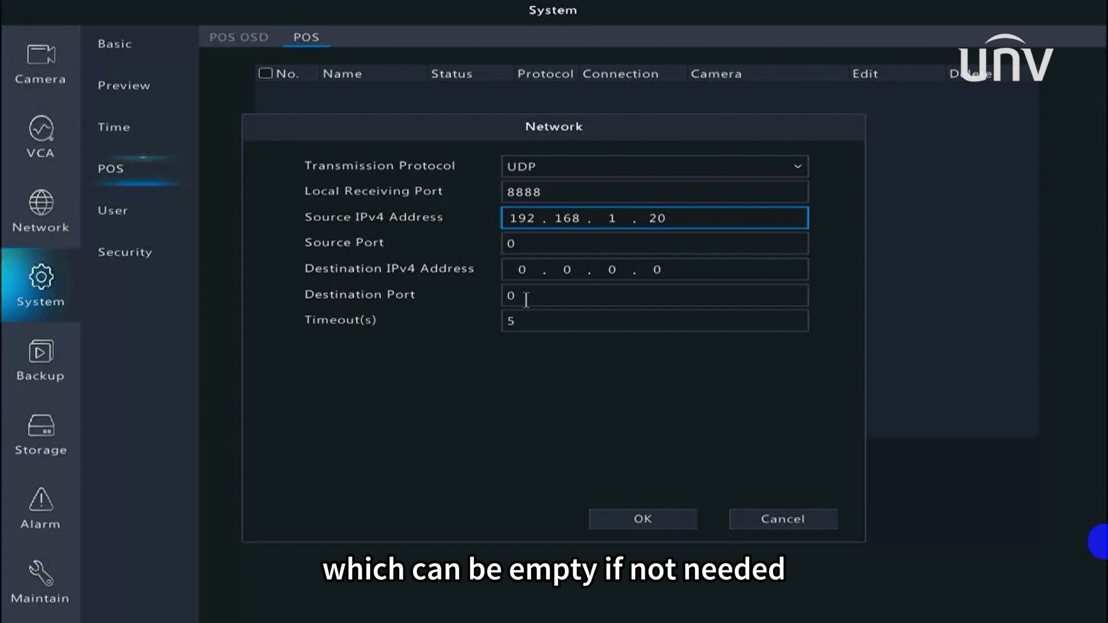
pyautogui.click(648, 524)
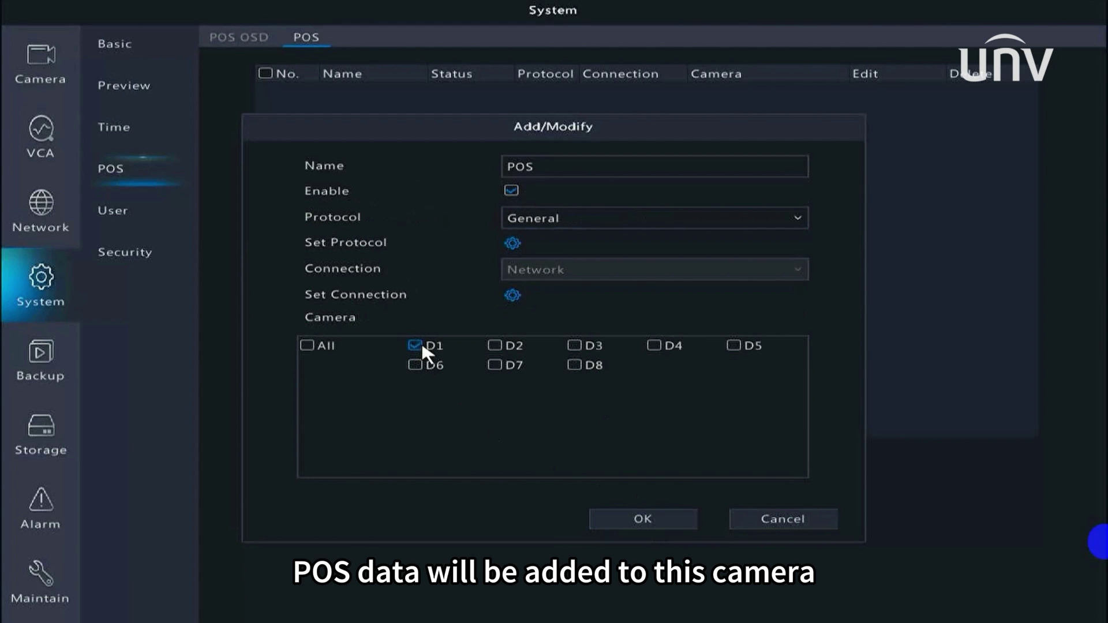
# Step: Save the POS device entry with camera D1 linked
pyautogui.click(662, 519)
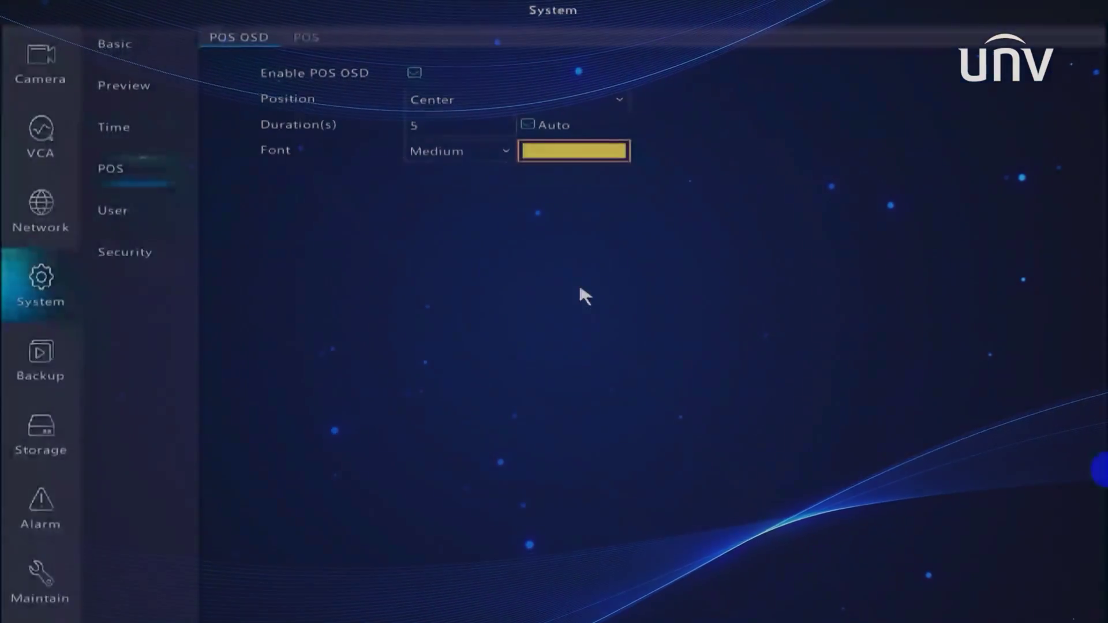
pyautogui.click(619, 100)
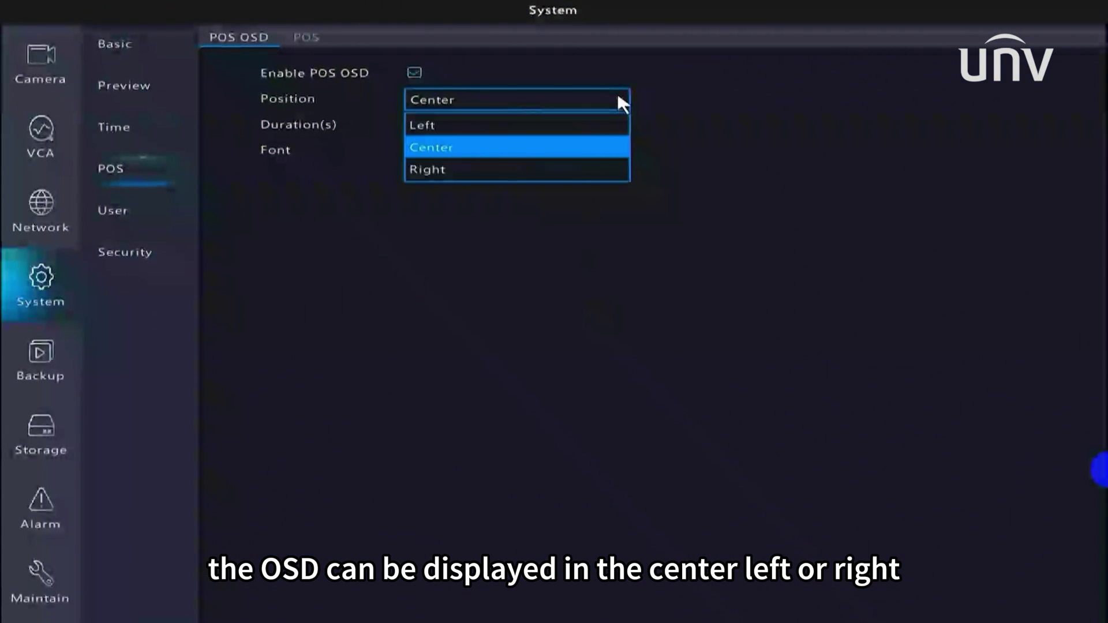
pyautogui.click(626, 187)
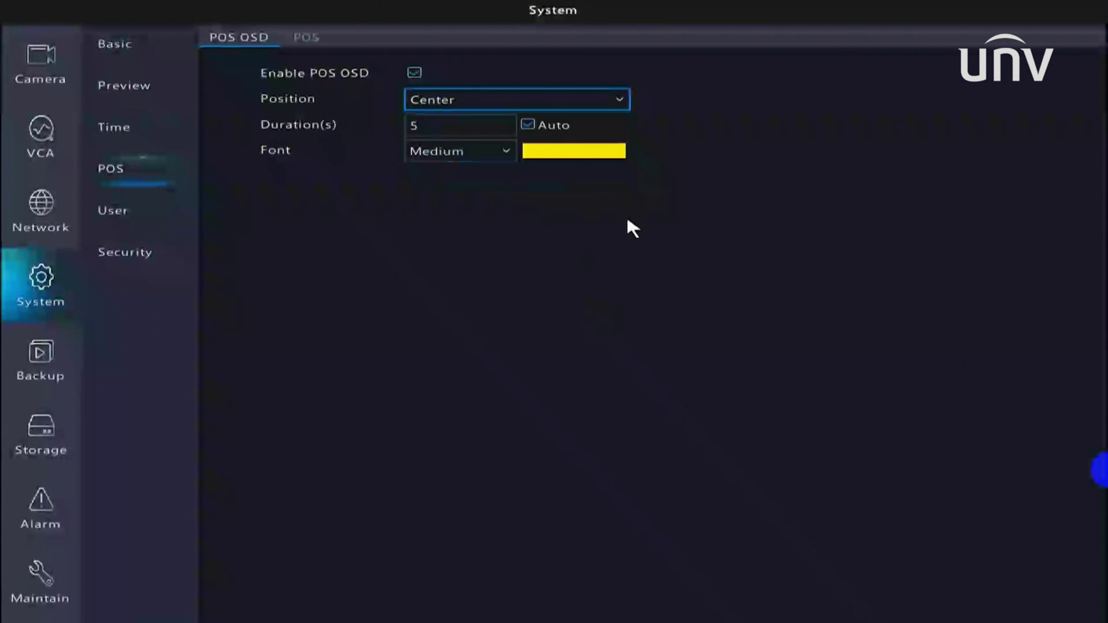
pyautogui.click(506, 151)
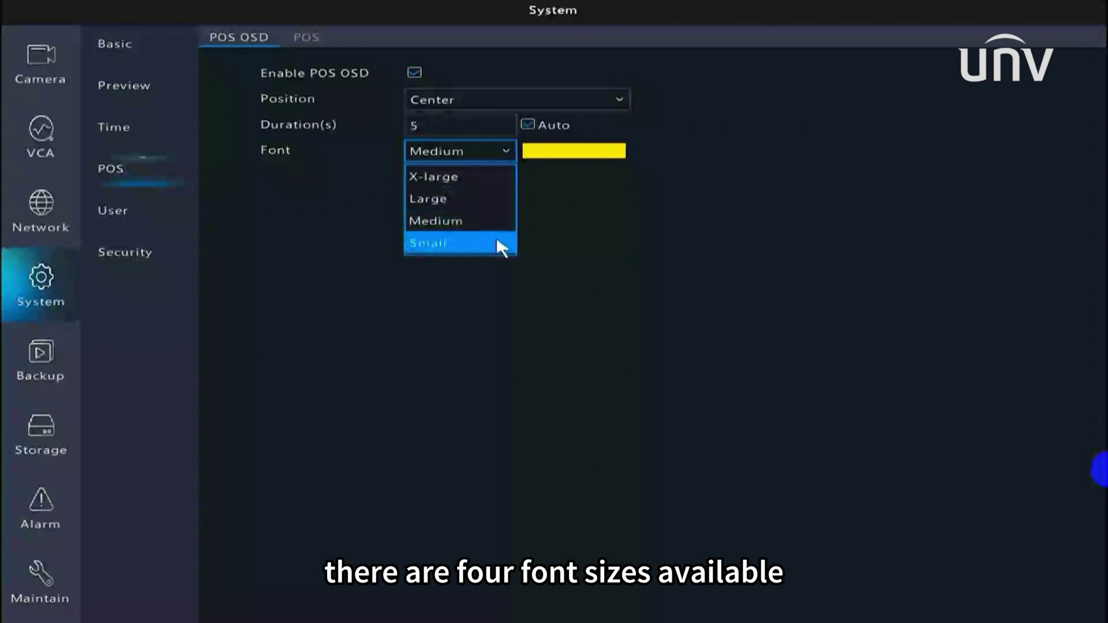
pyautogui.click(568, 151)
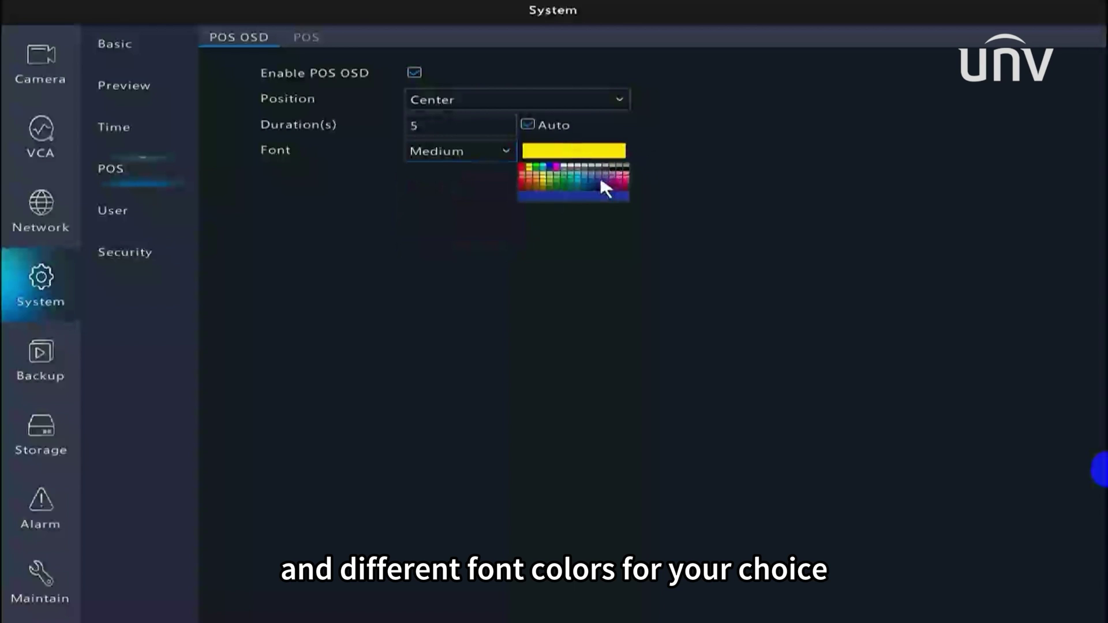
pyautogui.click(570, 223)
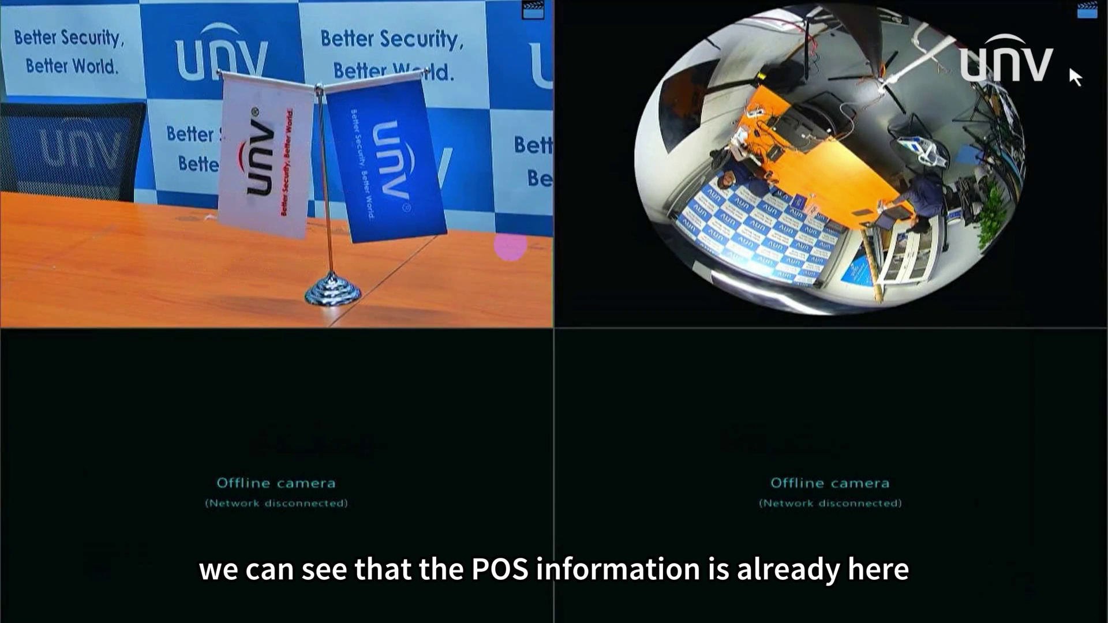
# Step: Run a POS Search on IP Camera 01 recordings from playback and play the first D1 result
pyautogui.rightClick(161, 143)
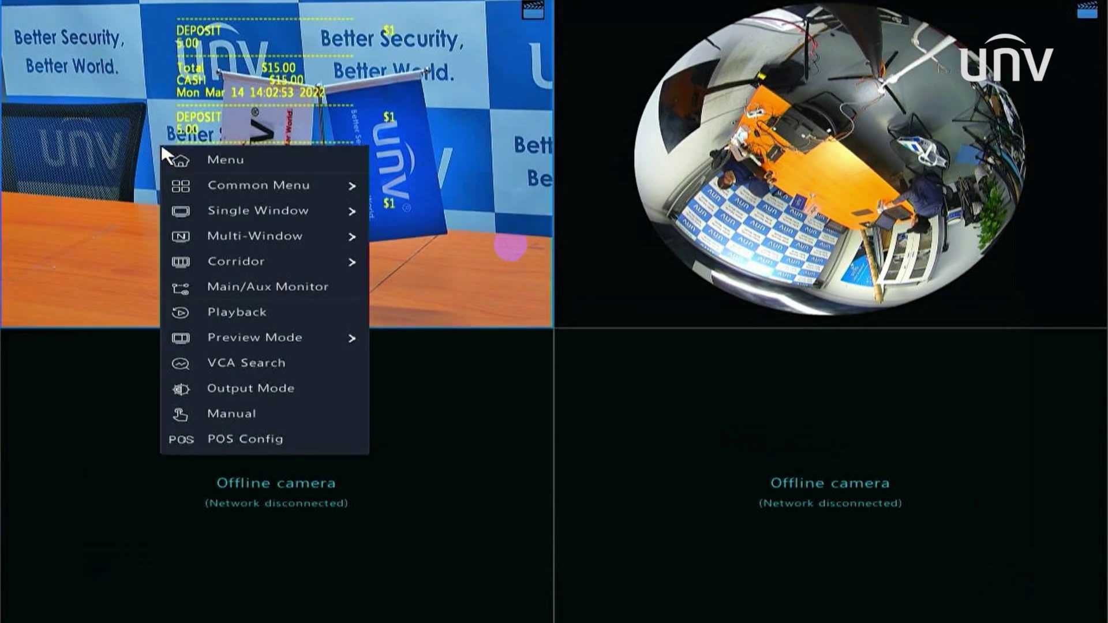
pyautogui.click(220, 310)
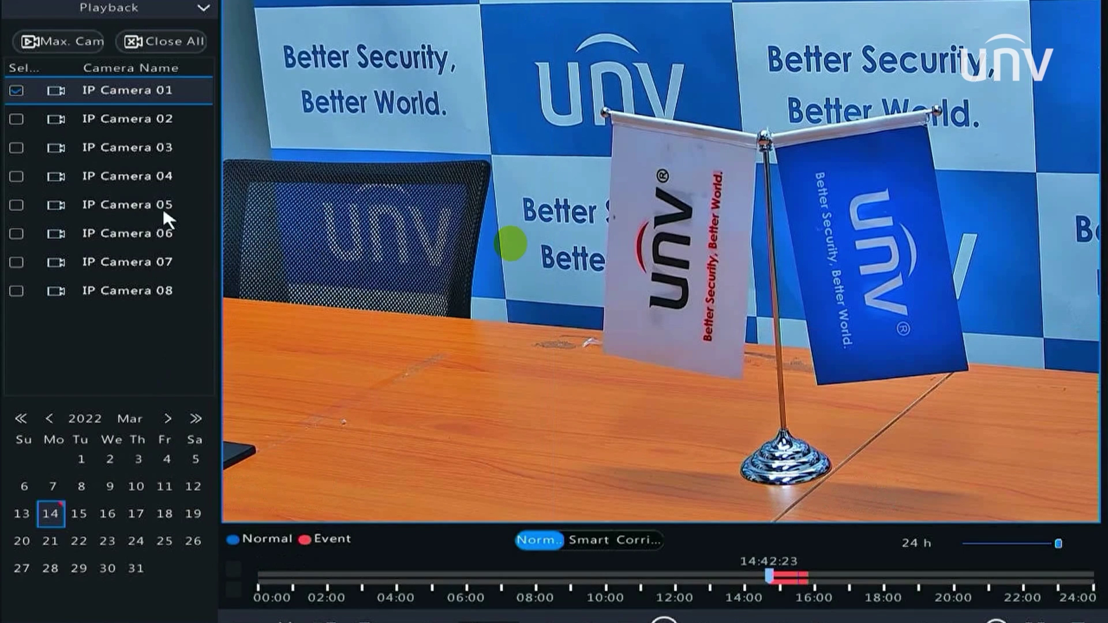
pyautogui.click(109, 614)
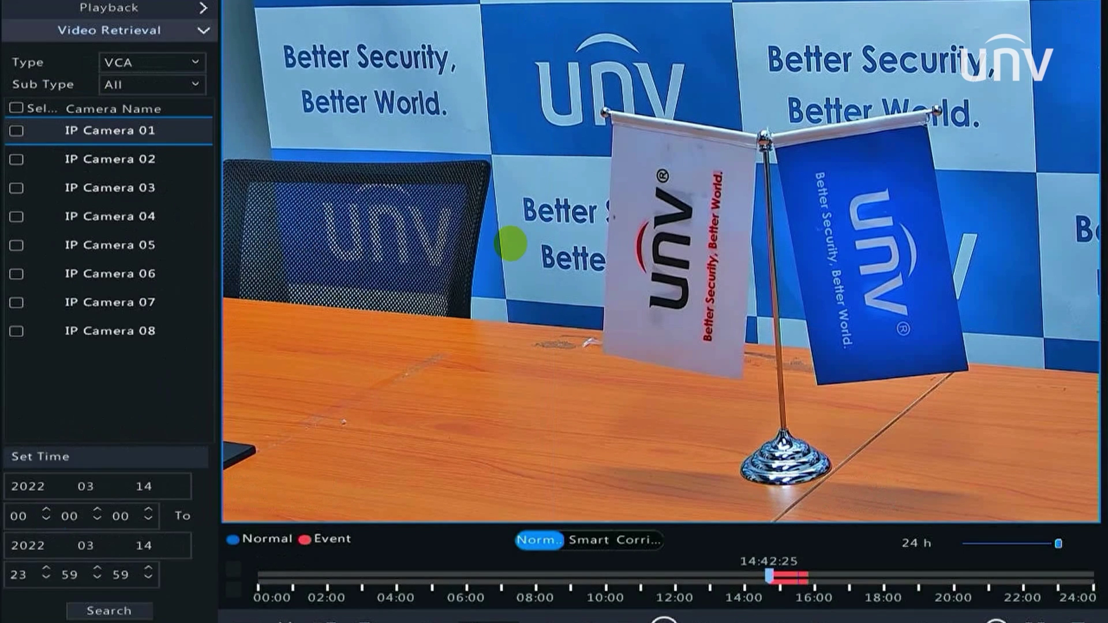
pyautogui.click(182, 62)
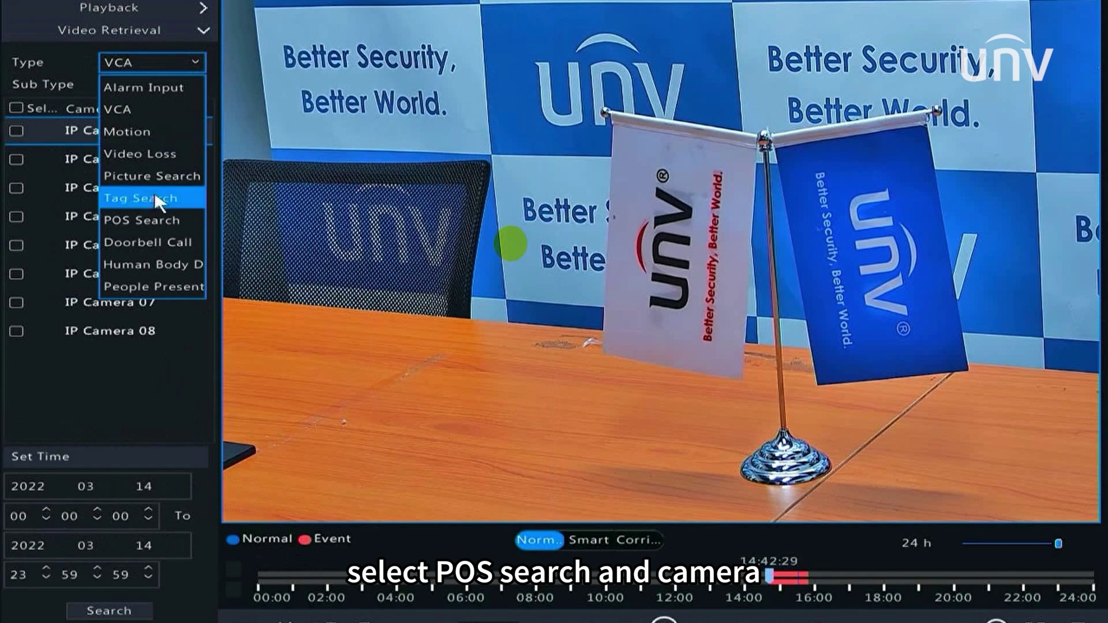
pyautogui.click(158, 220)
pyautogui.click(16, 130)
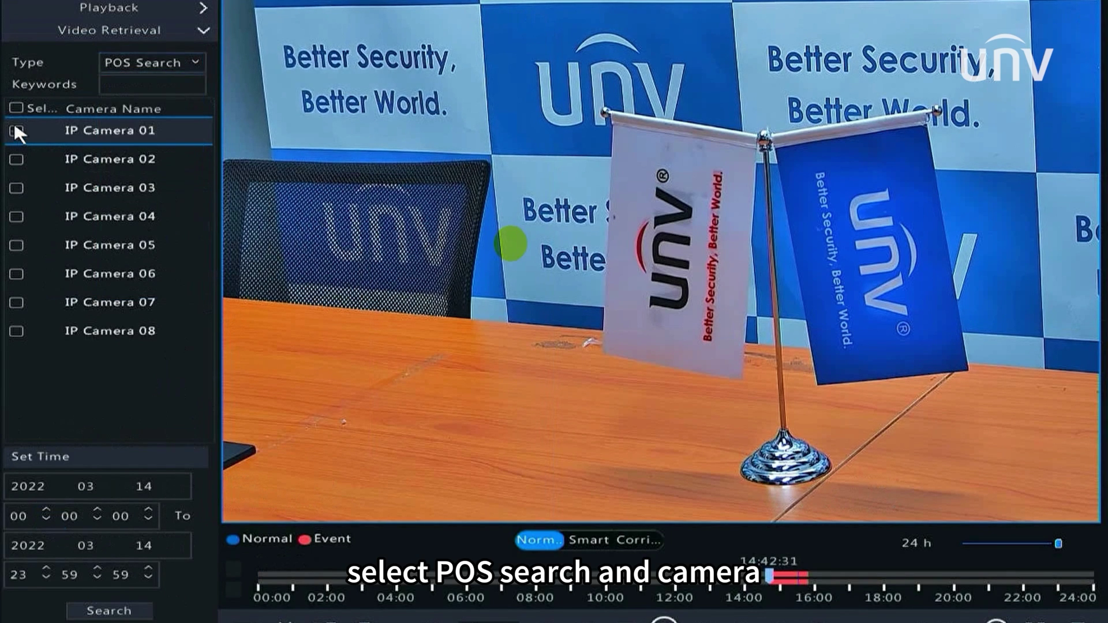
pyautogui.click(95, 608)
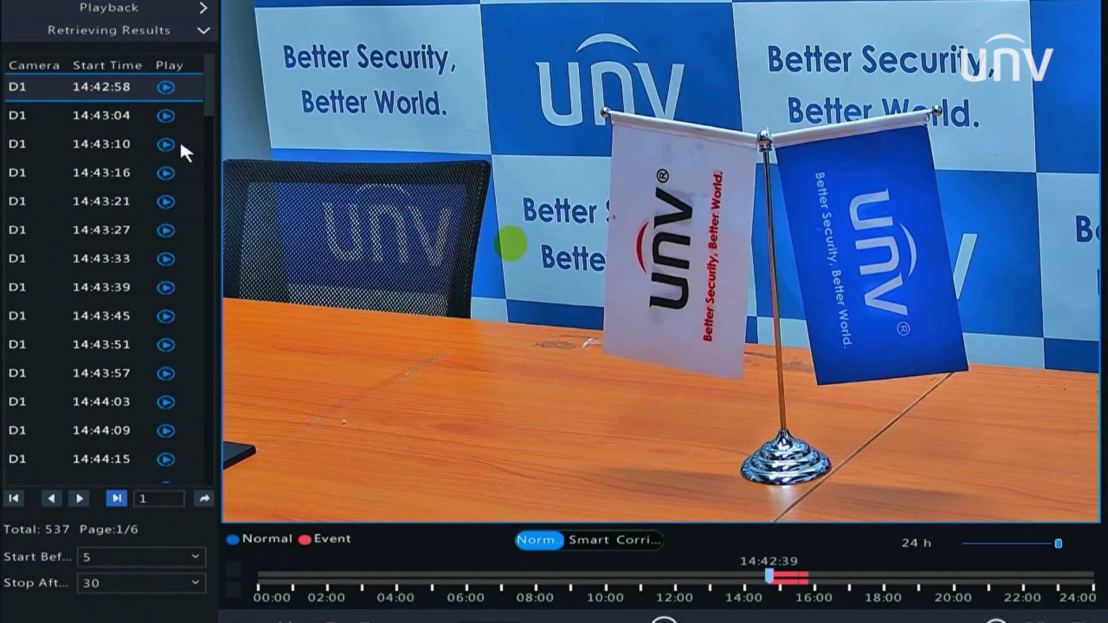
pyautogui.click(165, 87)
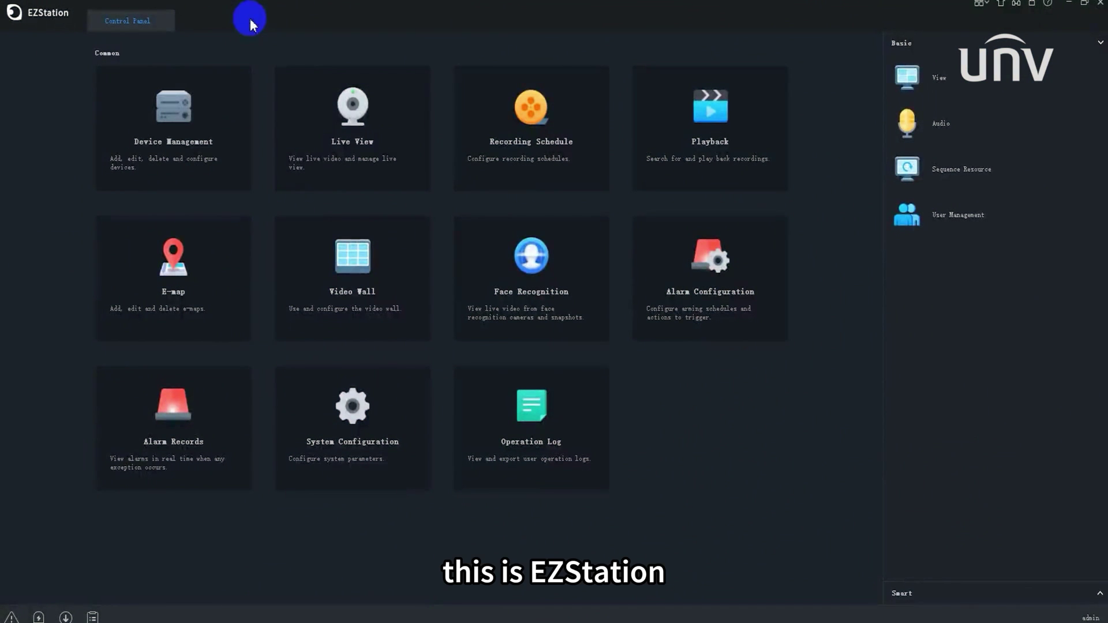
# Step: Open IP Camera 01 from the NVR302 in Live View, enable Display POS OSD, and maximize the tile
pyautogui.click(316, 105)
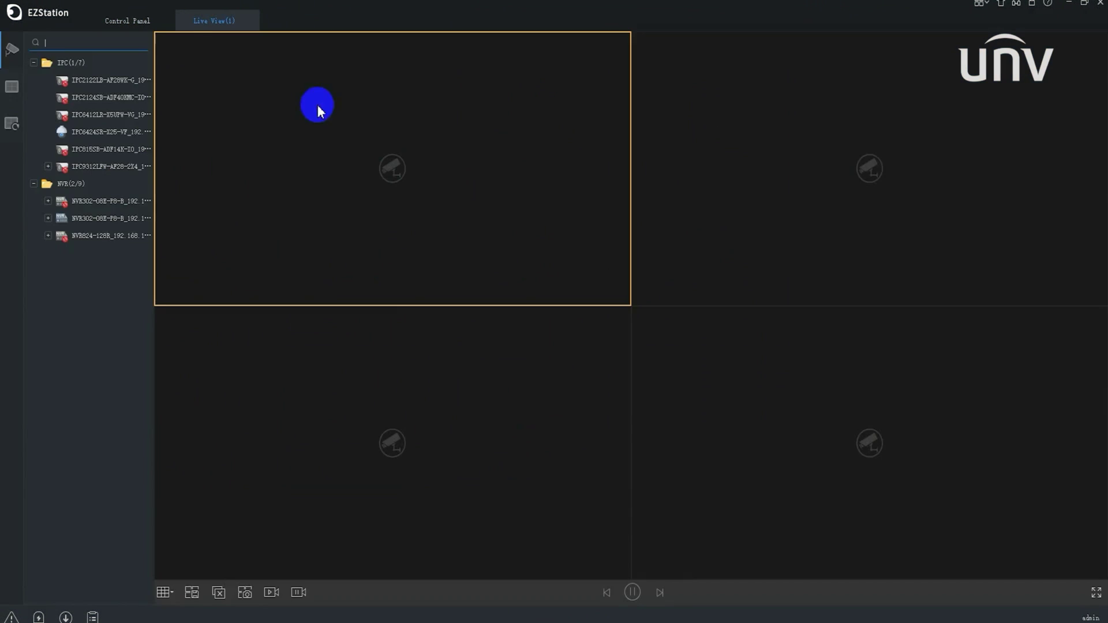
pyautogui.click(47, 218)
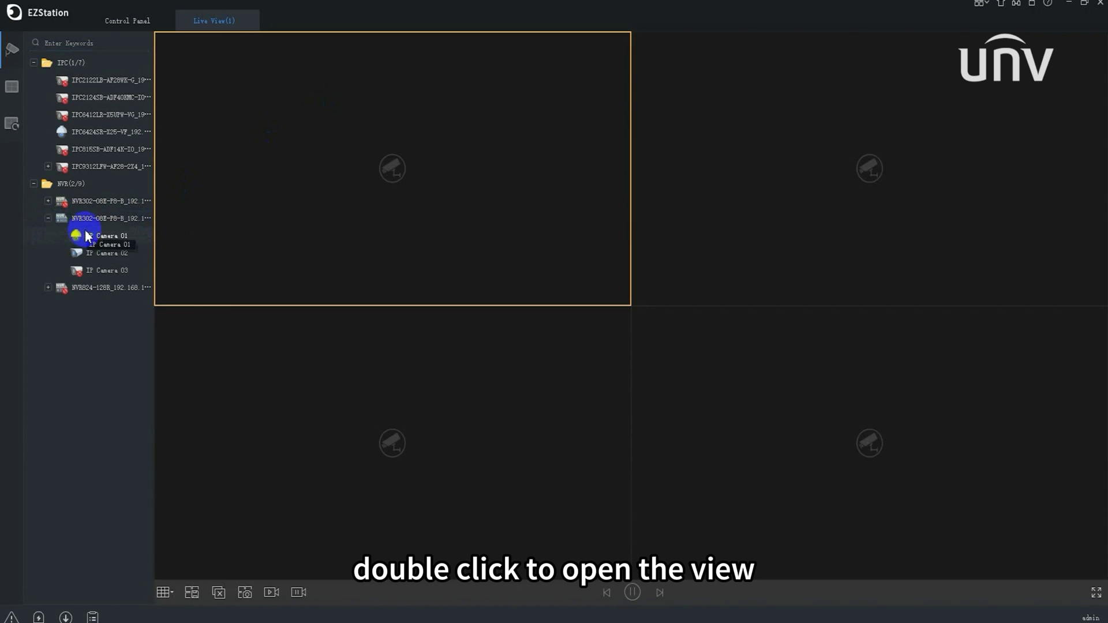
pyautogui.doubleClick(86, 235)
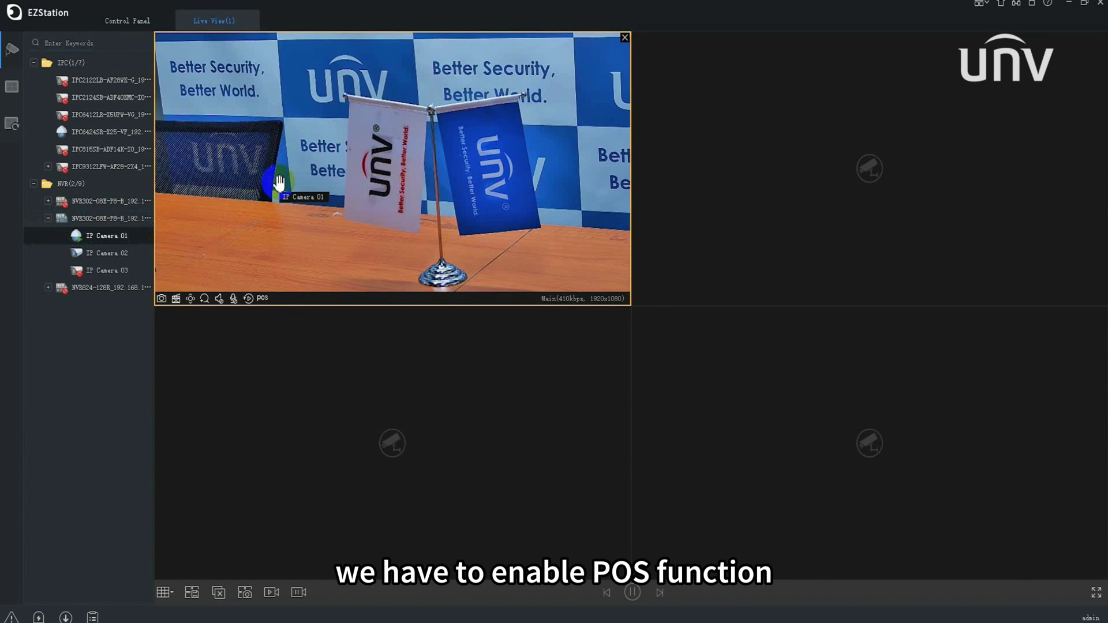
pyautogui.click(263, 300)
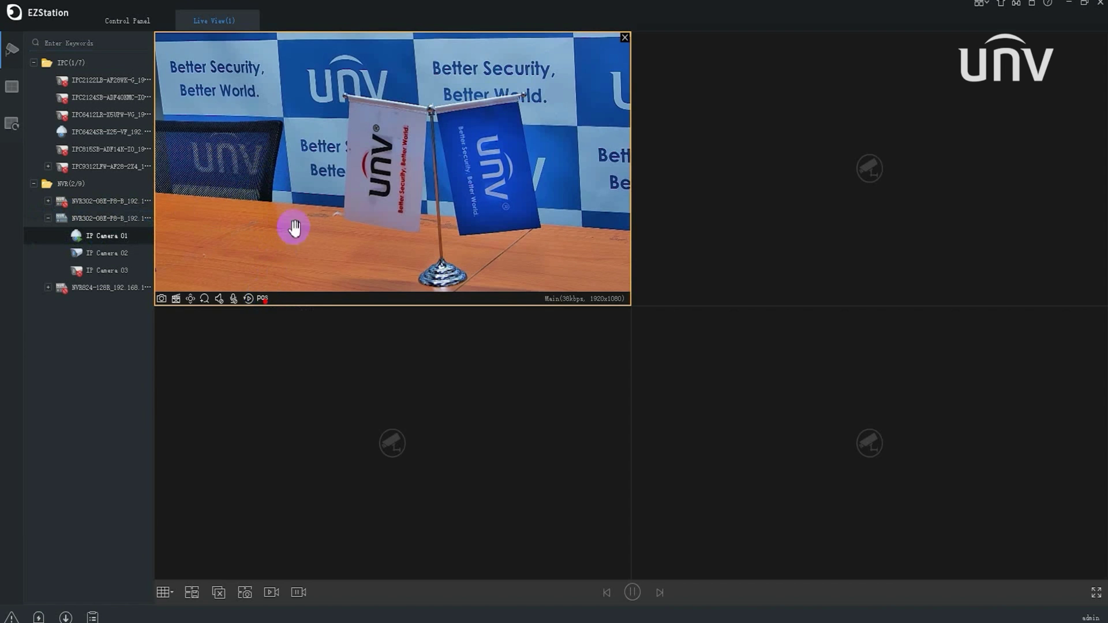
pyautogui.doubleClick(306, 204)
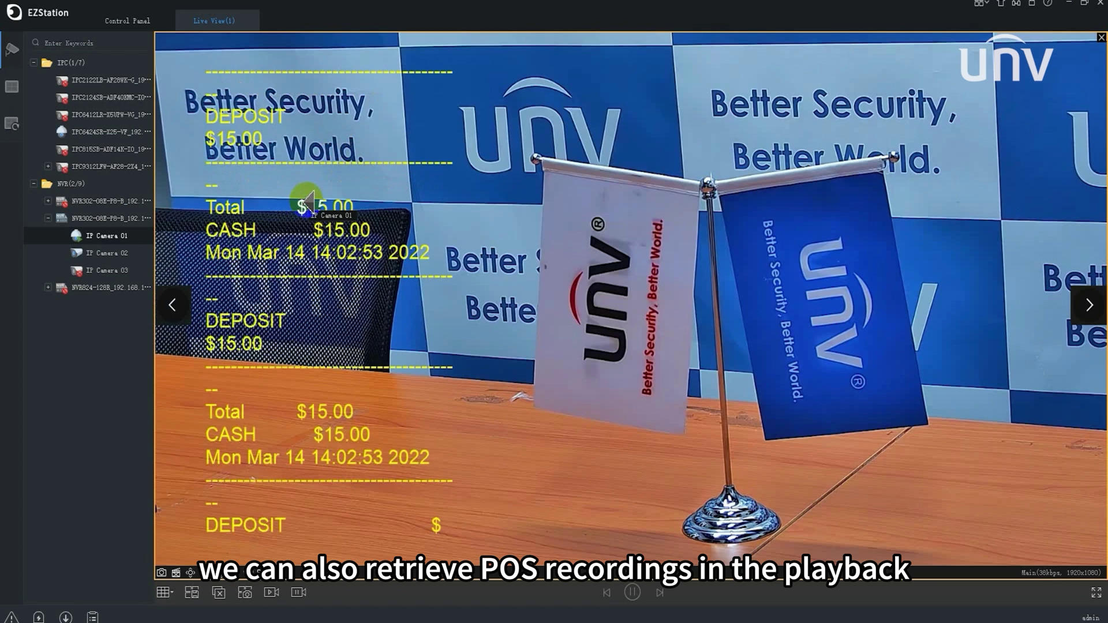
# Step: Search POS Recording Playback for IP Camera 01 and play the 14:44:45 recording
pyautogui.click(156, 21)
pyautogui.click(708, 118)
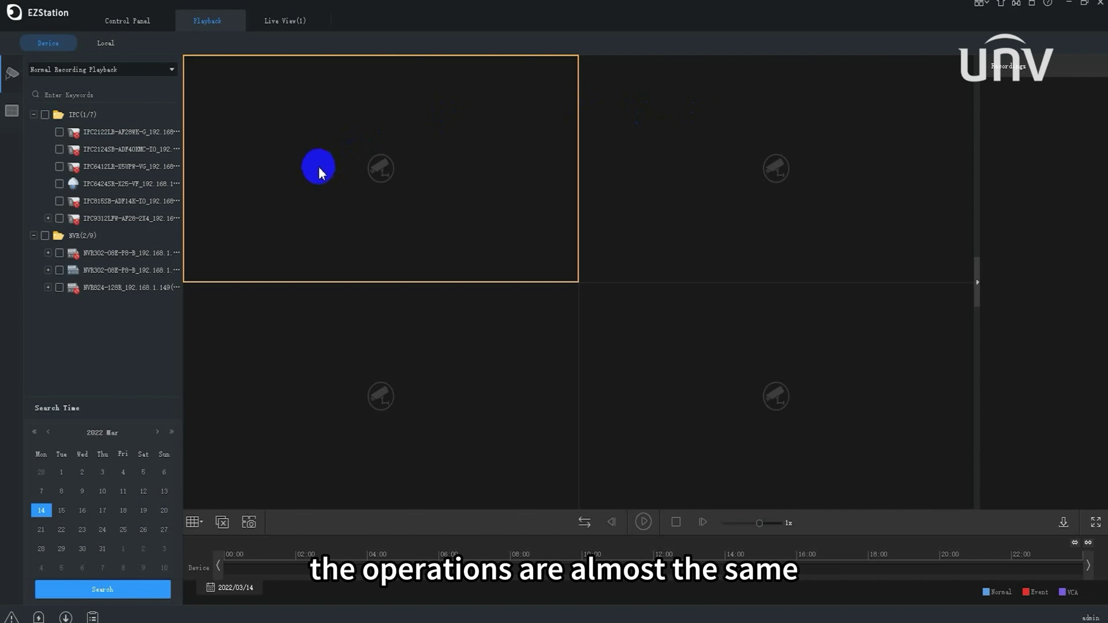
pyautogui.click(170, 70)
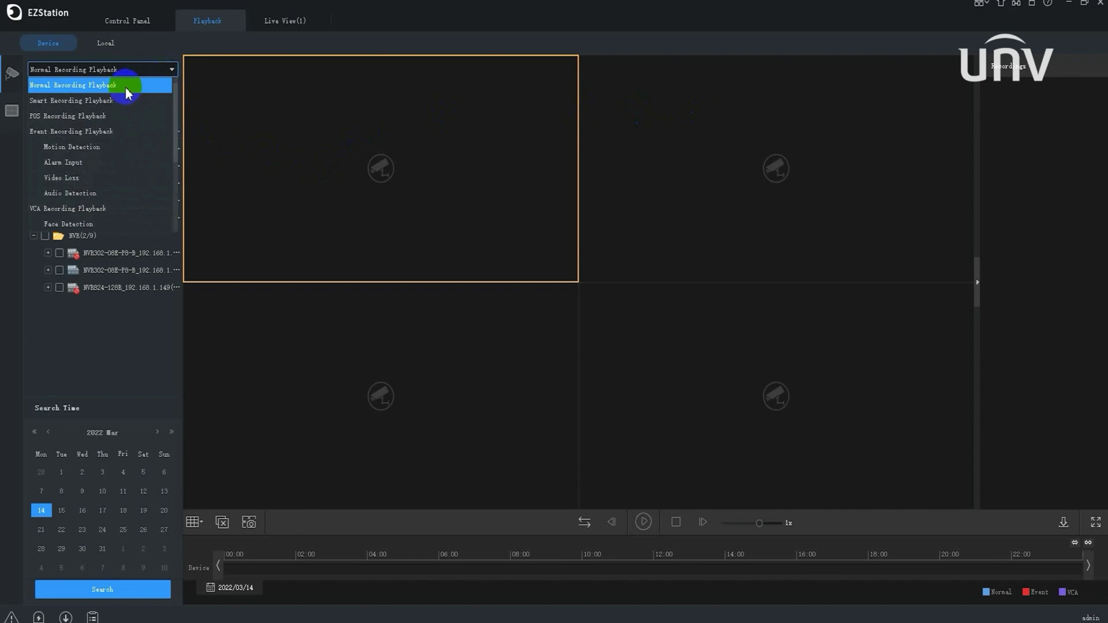
pyautogui.click(93, 115)
pyautogui.click(49, 149)
pyautogui.click(82, 168)
pyautogui.click(103, 591)
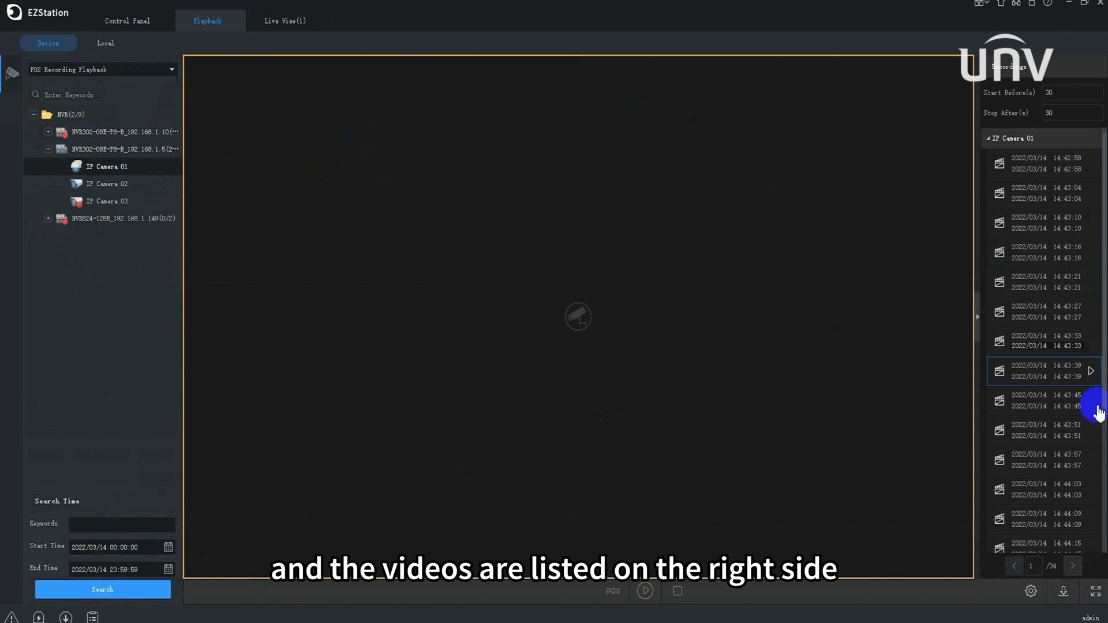
pyautogui.scroll(-3, 1095, 433)
pyautogui.click(1091, 499)
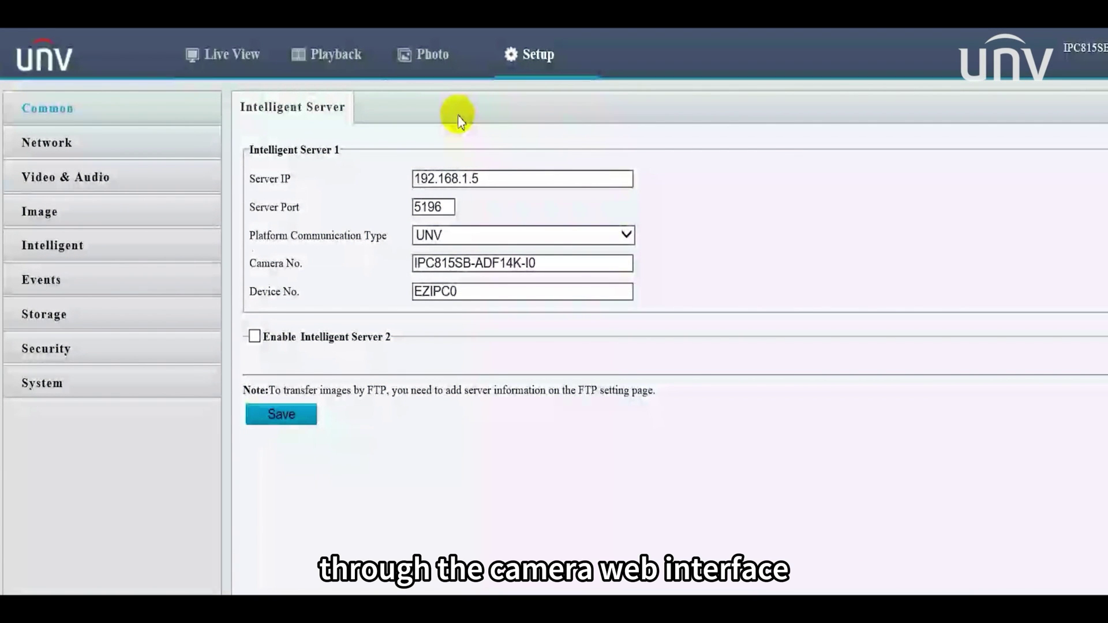
# Step: Review the Heat Map rule under Intelligent > Smart and the intelligent server at 192.168.1.5:5196
pyautogui.click(92, 247)
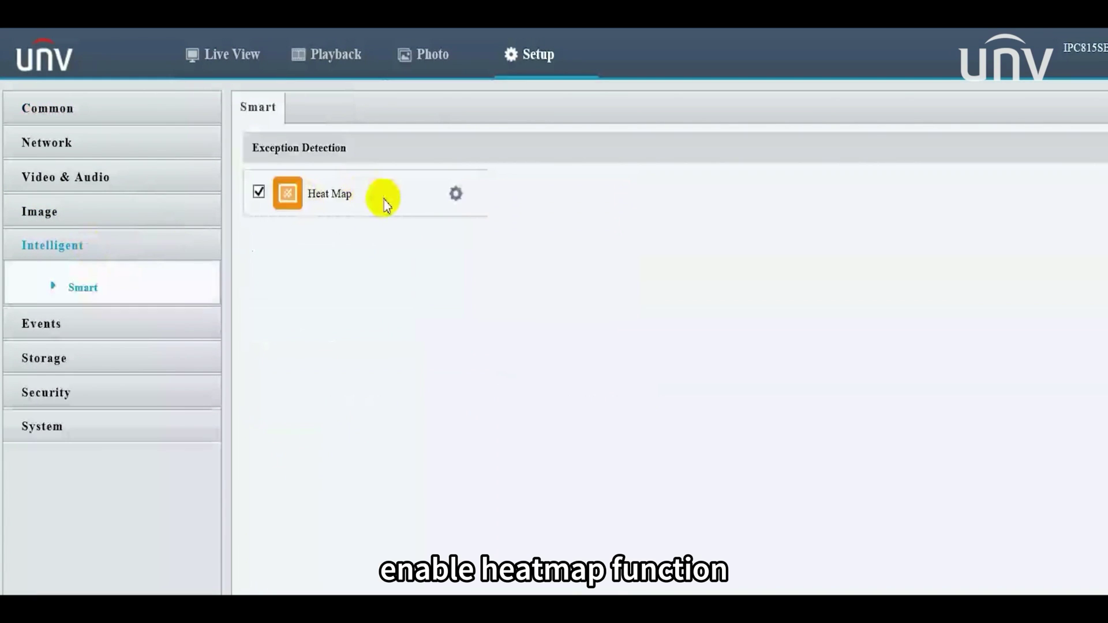
pyautogui.click(455, 194)
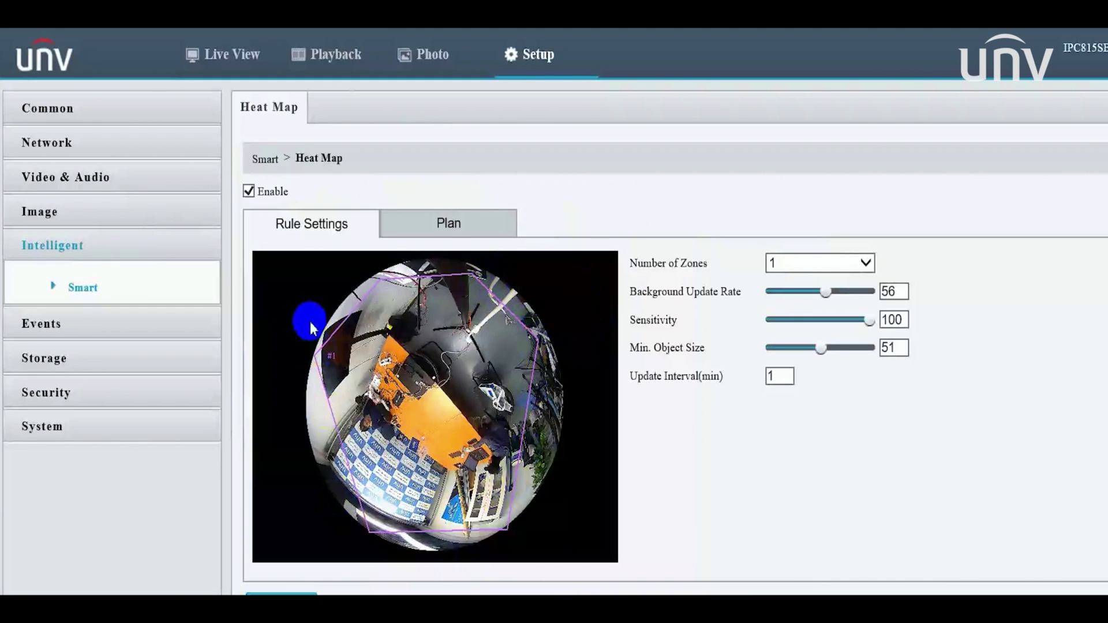
pyautogui.click(95, 117)
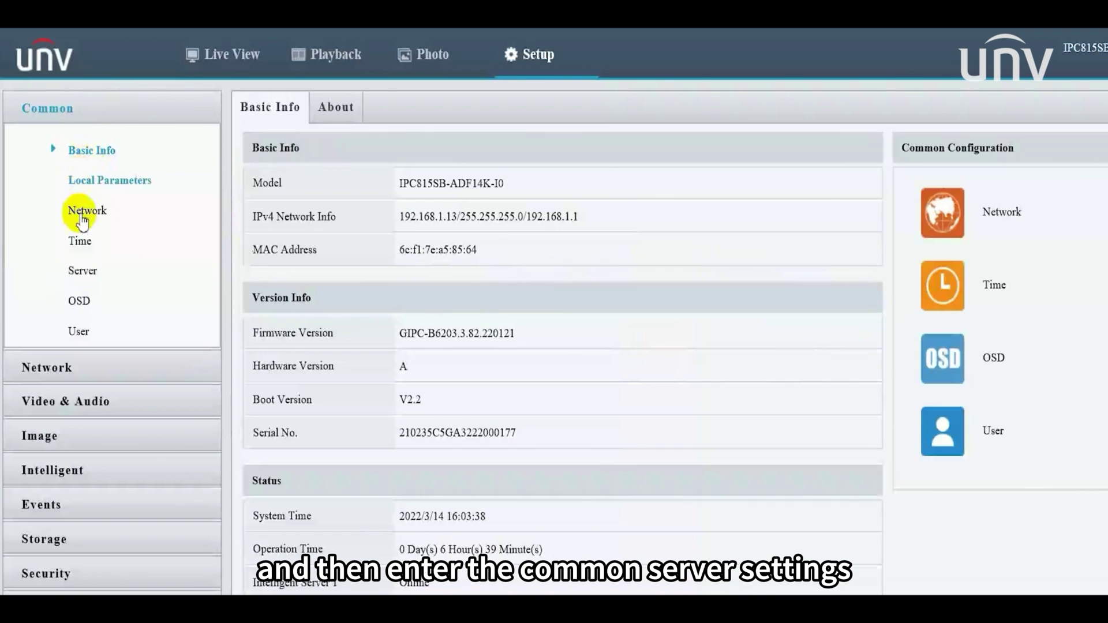
pyautogui.click(85, 279)
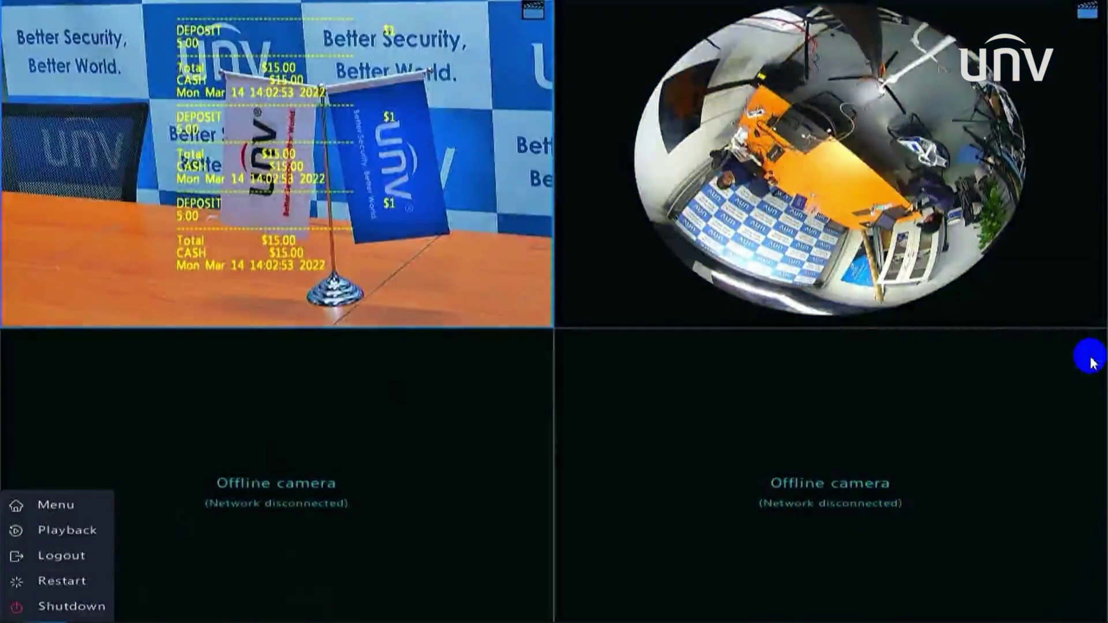
# Step: Generate a Daily heat map report in VCA Search for camera D2 (IP Camera 02)
pyautogui.click(56, 501)
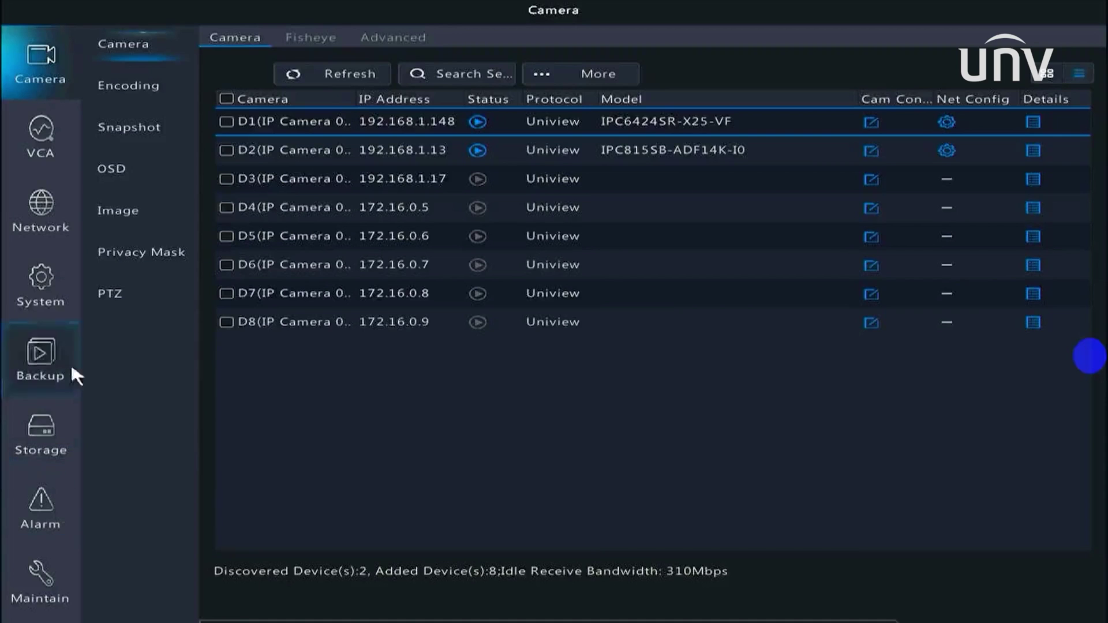
pyautogui.click(26, 130)
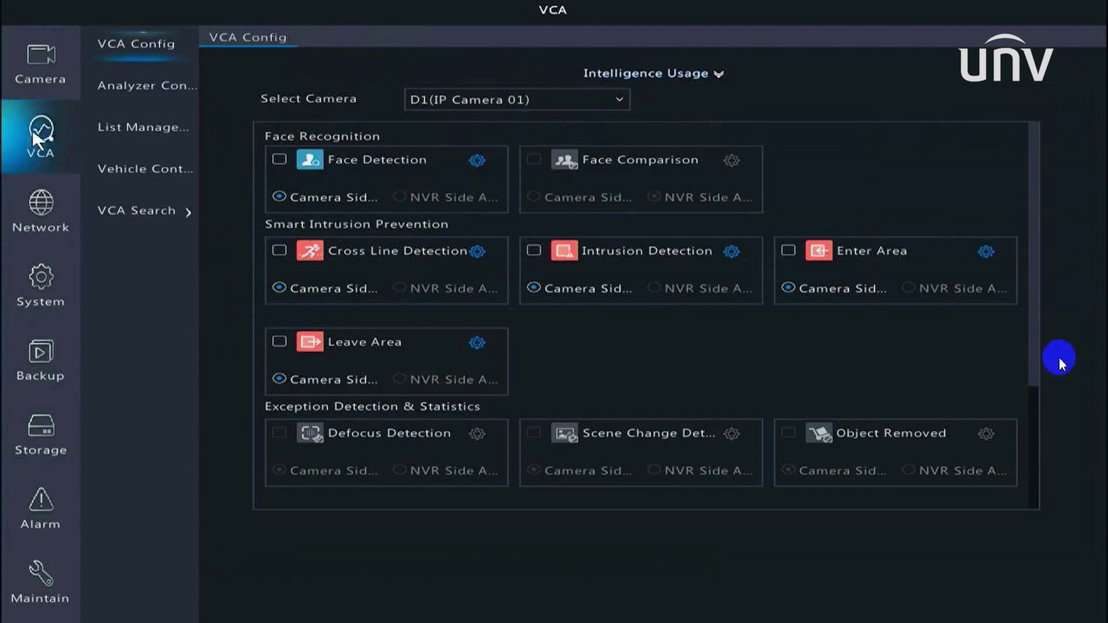
pyautogui.click(160, 210)
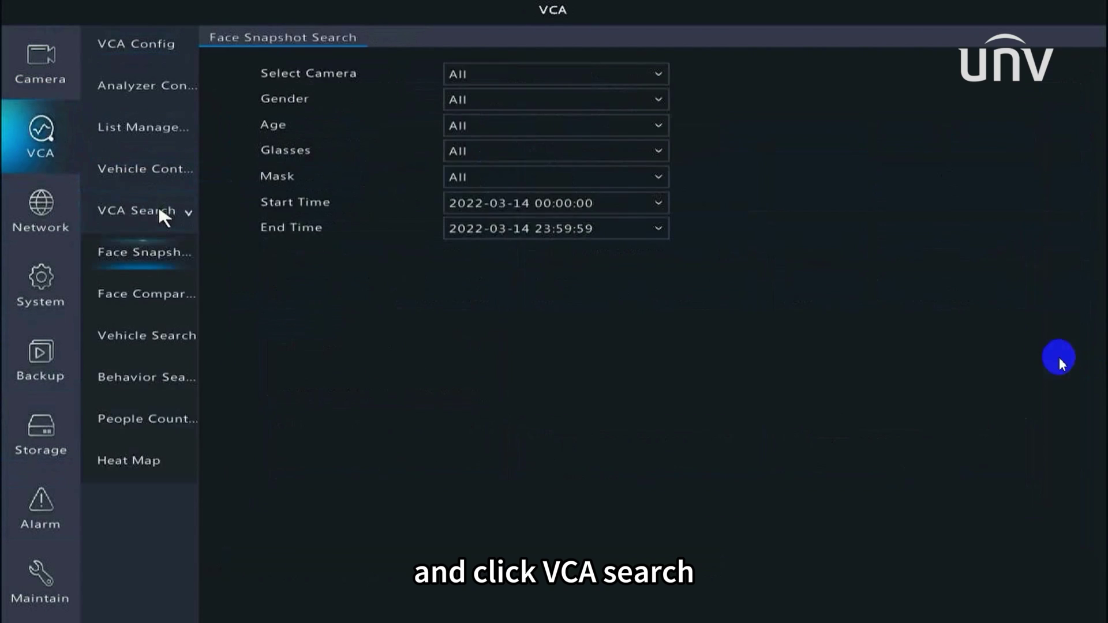
pyautogui.click(127, 465)
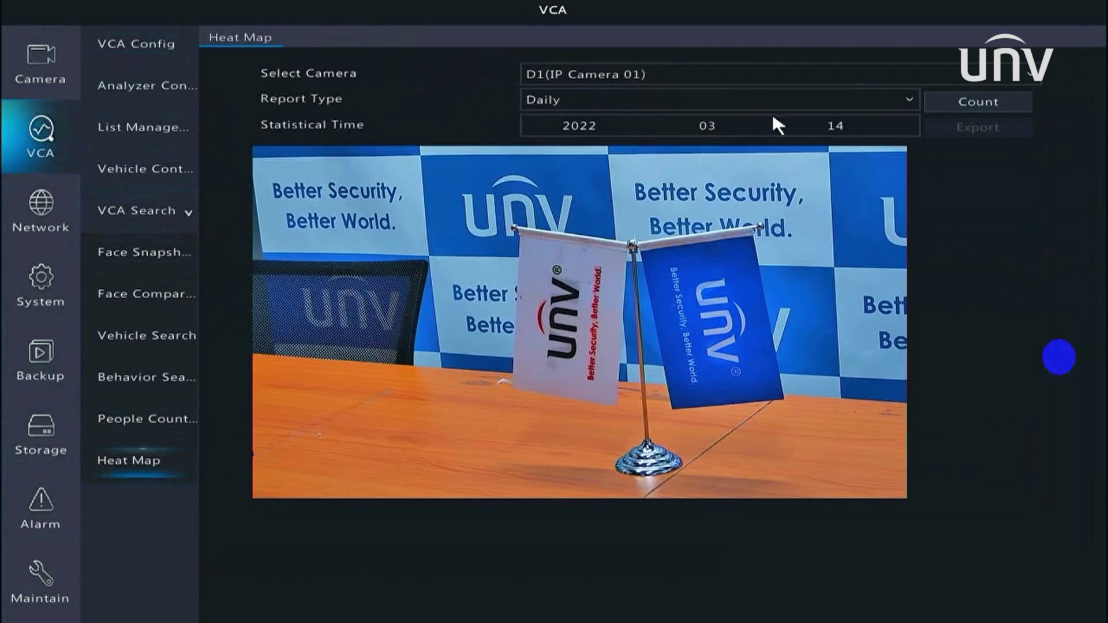
pyautogui.click(1019, 78)
pyautogui.click(974, 121)
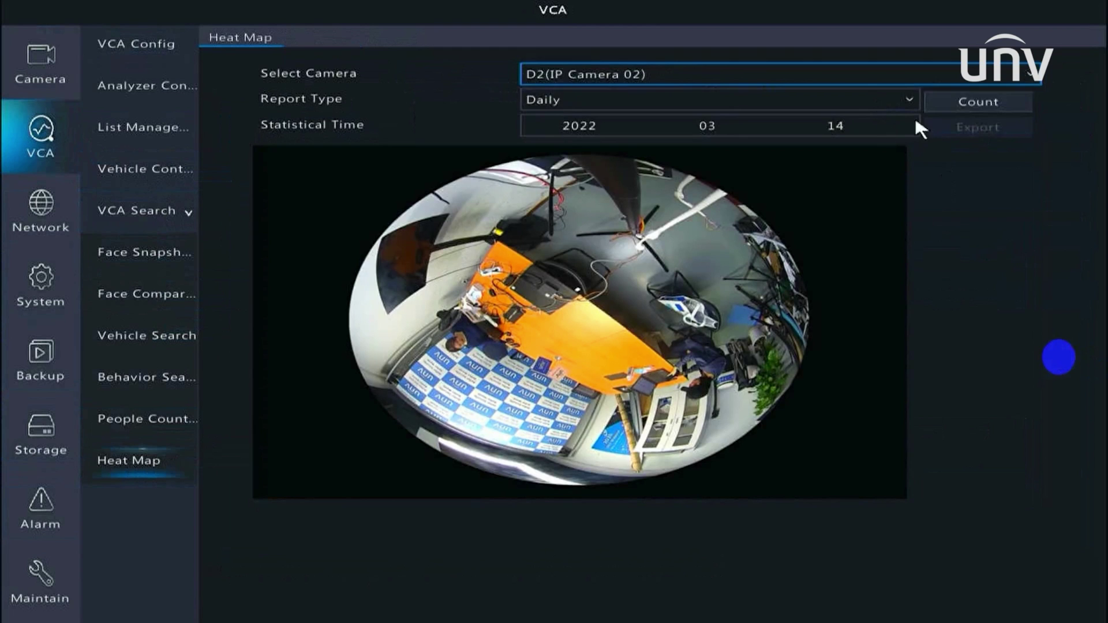
pyautogui.click(987, 101)
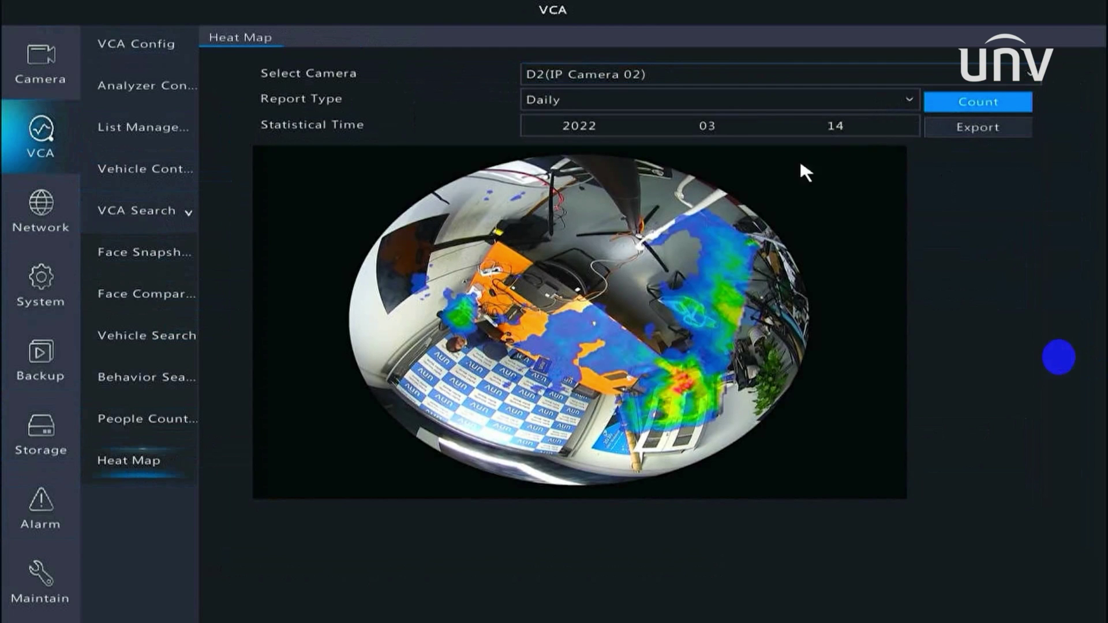